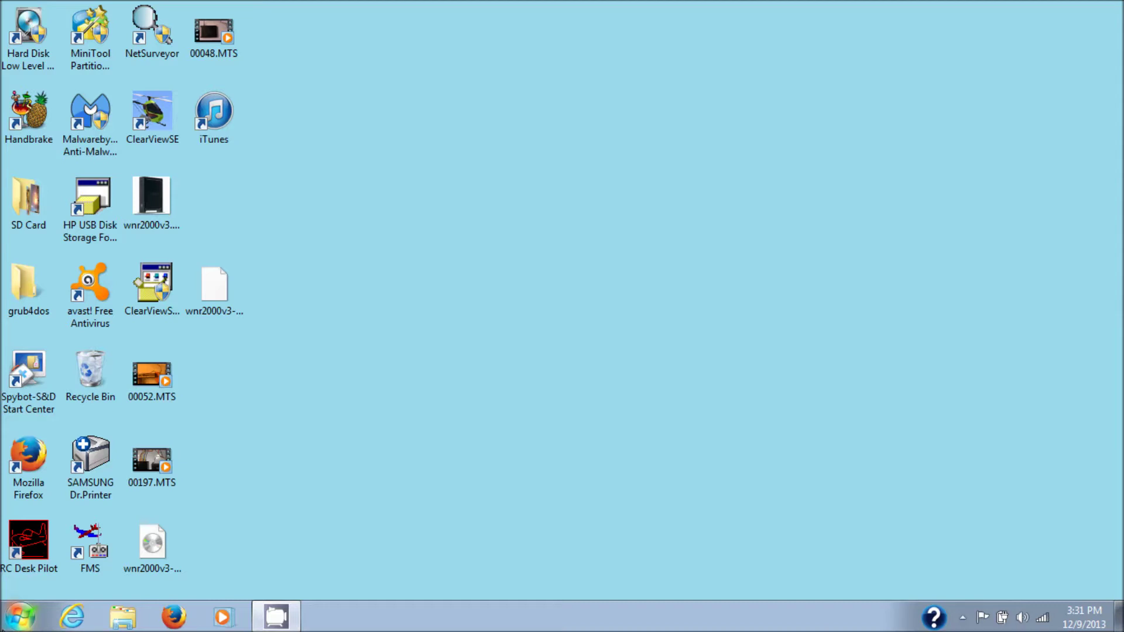
Open Control Panel from the Start menu and go to Programs and Features' Windows features list.
click(18, 621)
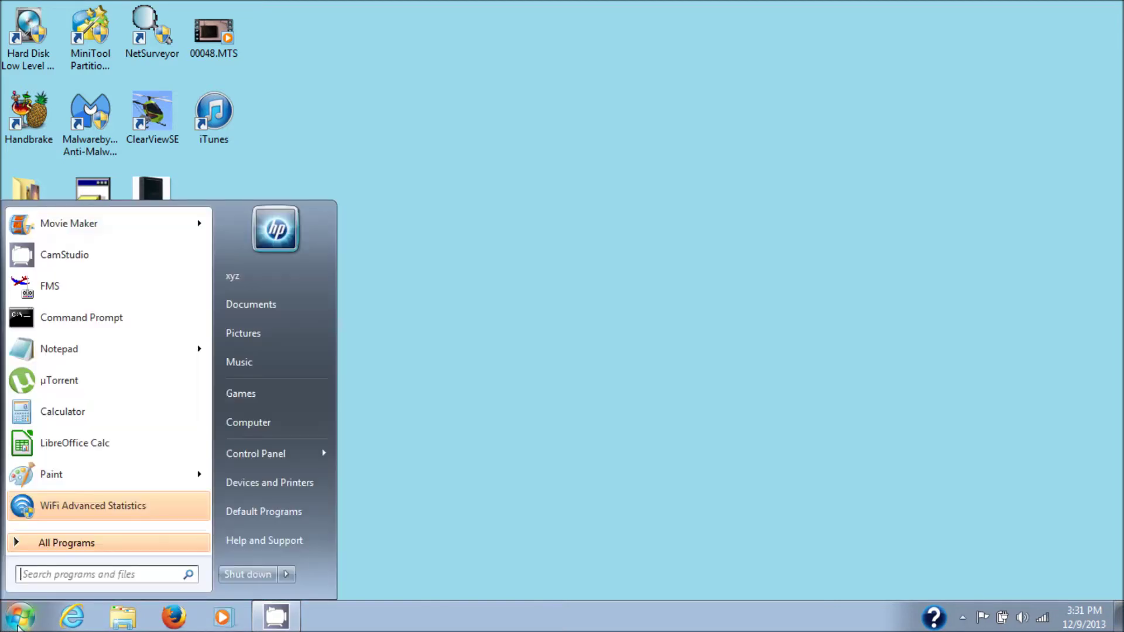
right_click(249, 451)
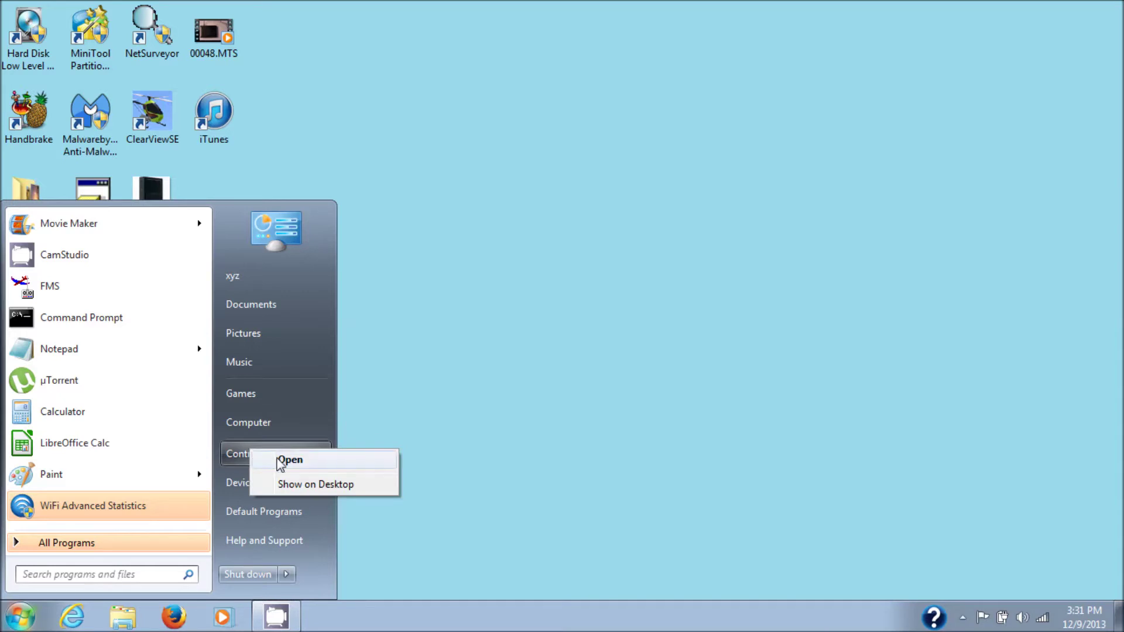
click(281, 460)
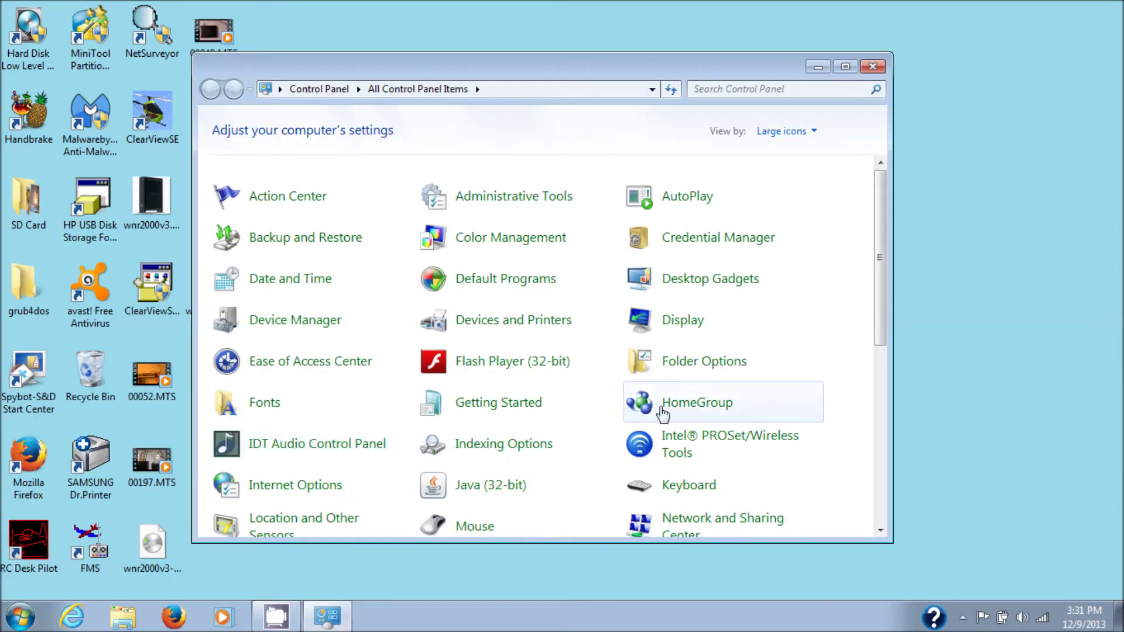
drag(879, 259, 879, 404)
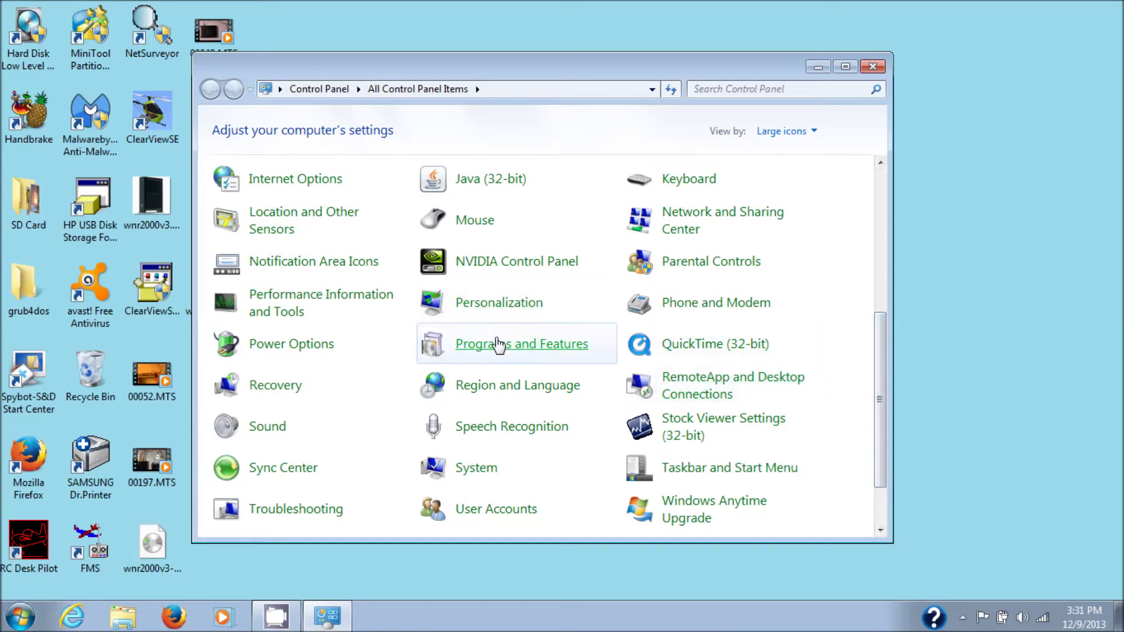
click(500, 350)
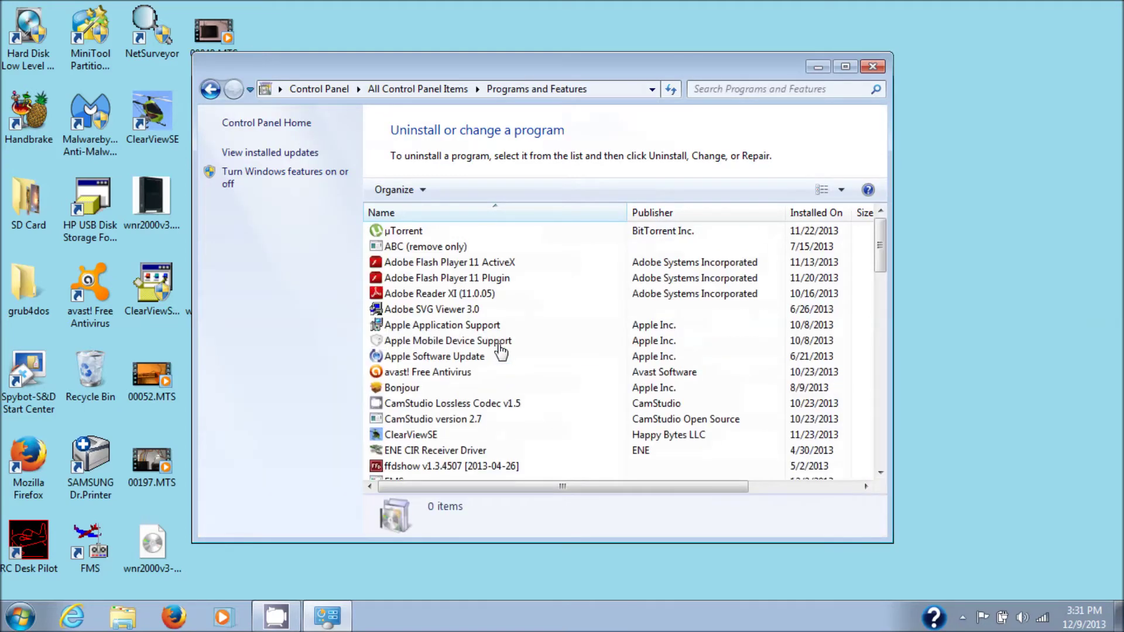
click(288, 178)
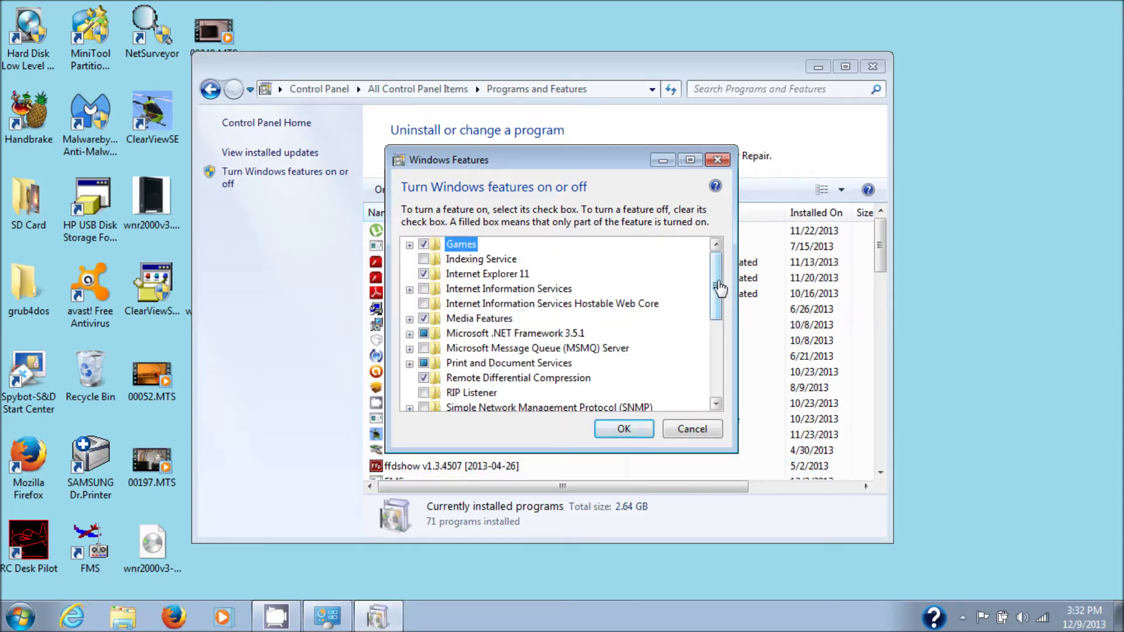
Scroll the Windows Features list down until the Telnet Client entry is visible.
drag(719, 287, 720, 321)
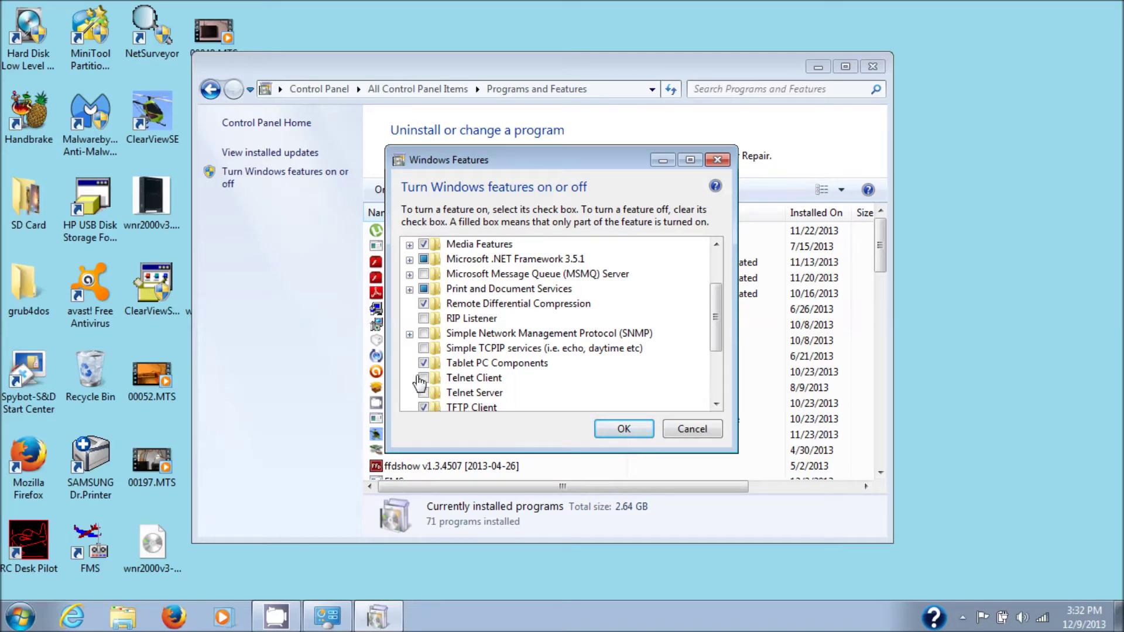
Search the Start menu for 'cmd' and bring up cmd.exe's Run as administrator option.
click(20, 622)
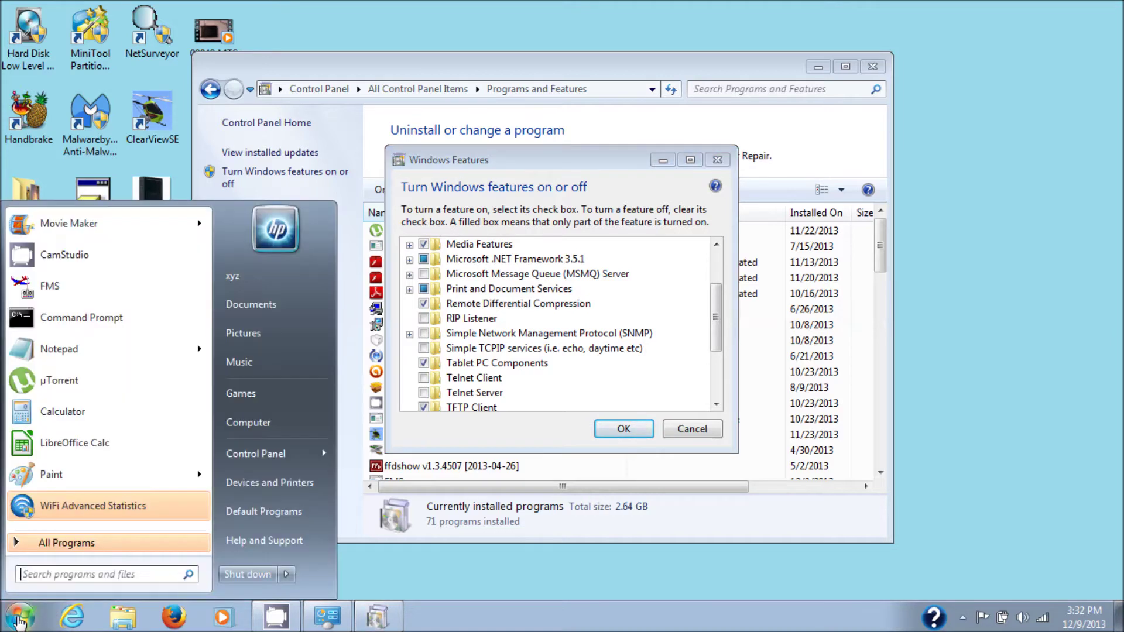
right_click(55, 321)
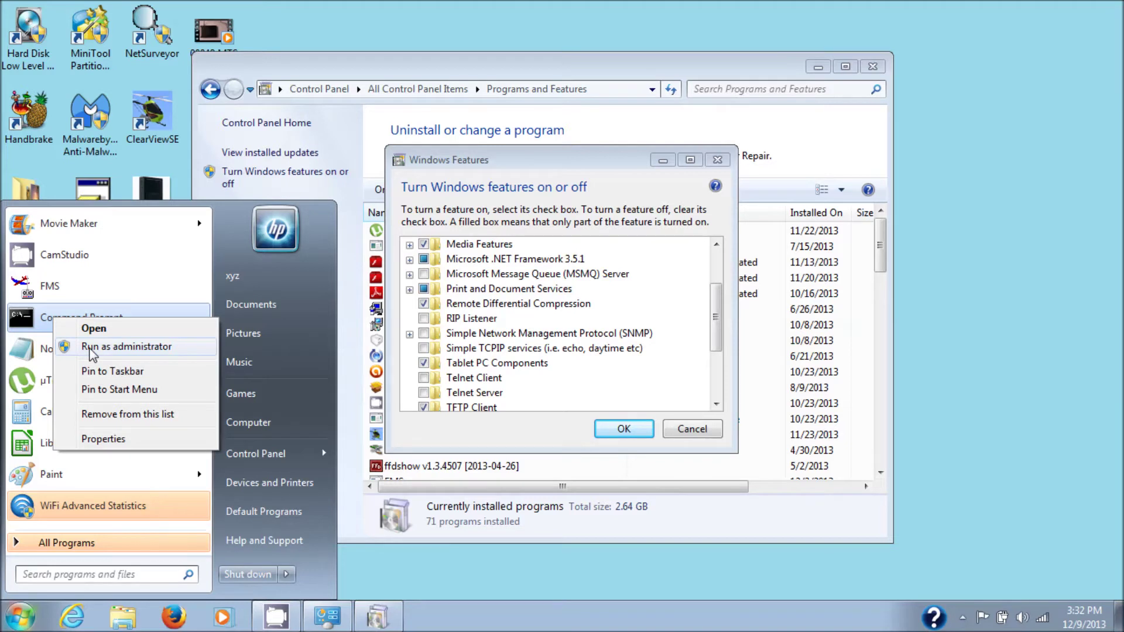
click(42, 574)
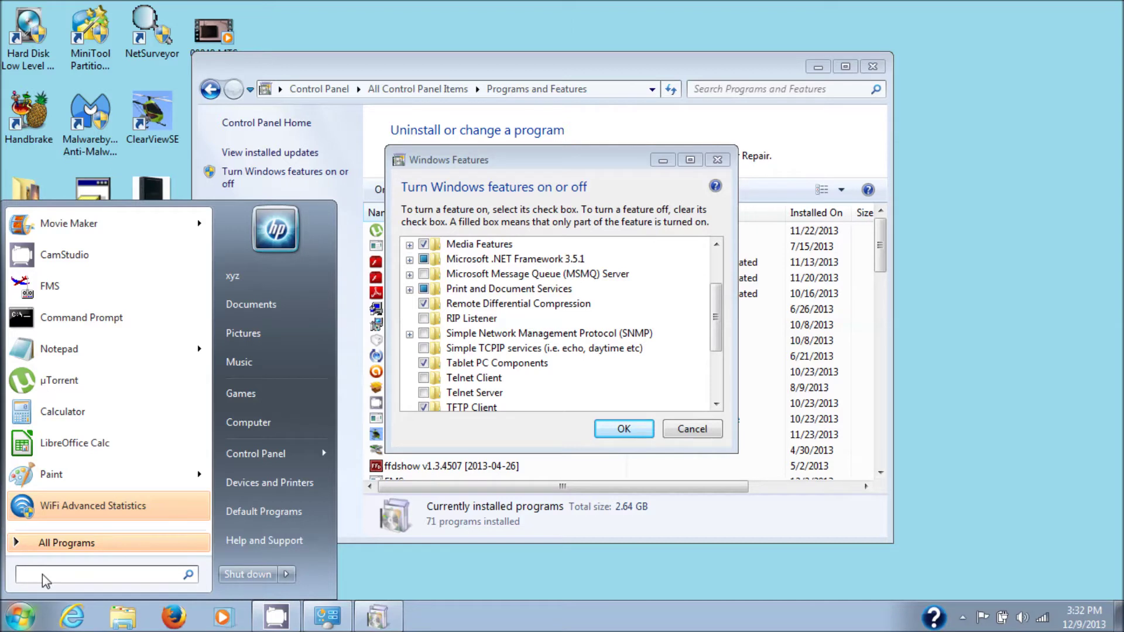
text(cmd)
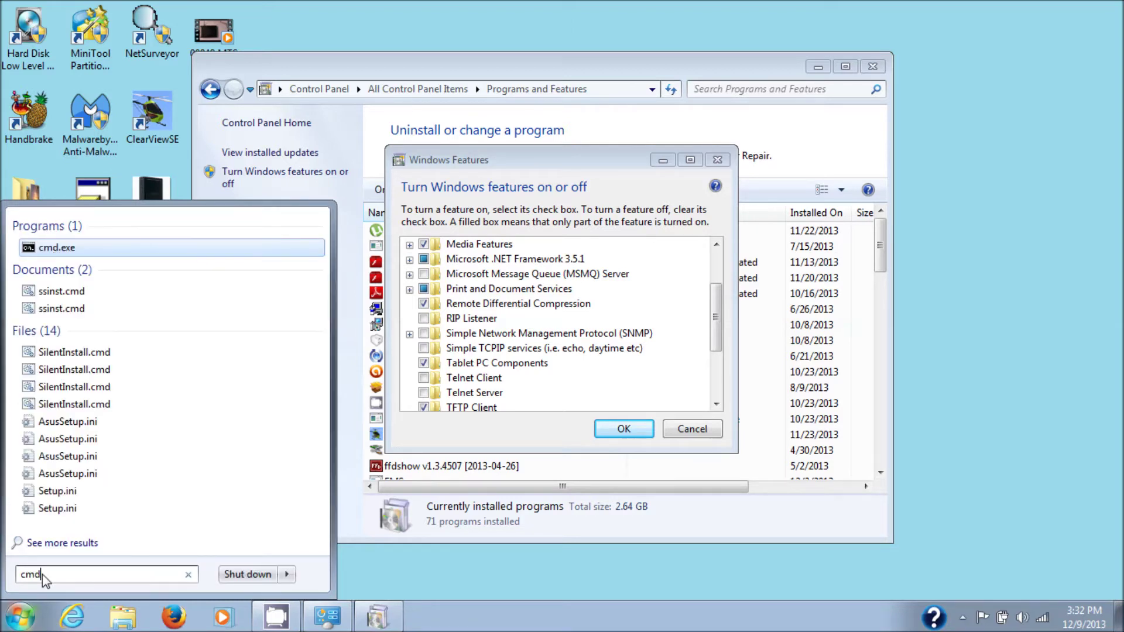
right_click(71, 251)
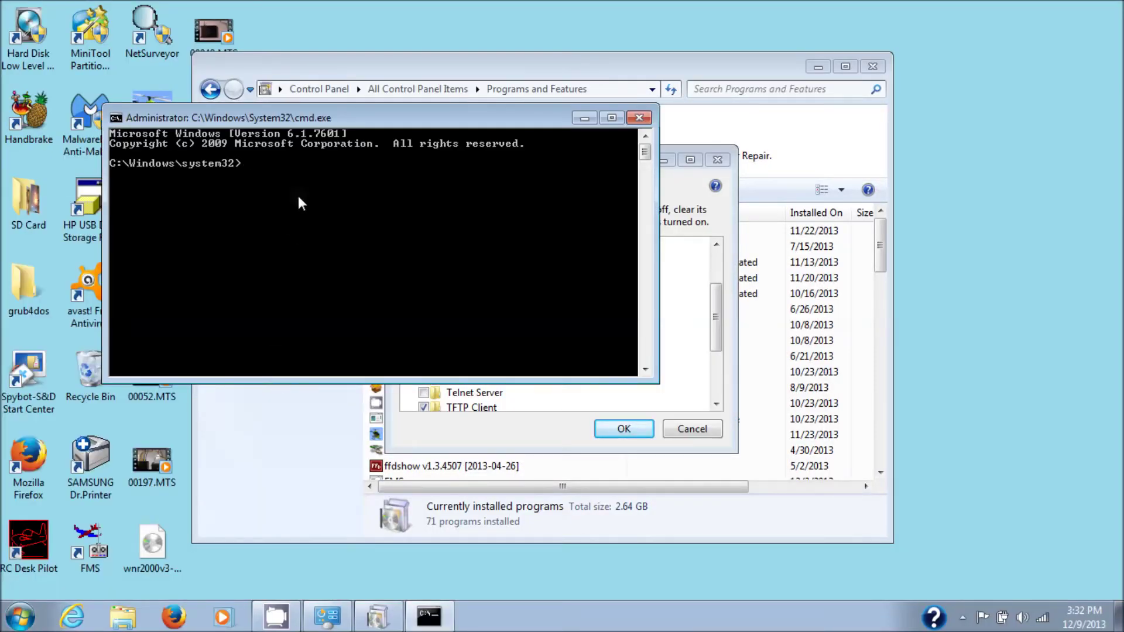
Run 'telnet /?' to find telnet not recognized, then return to Windows Features.
text(telnet /?)
key(Return)
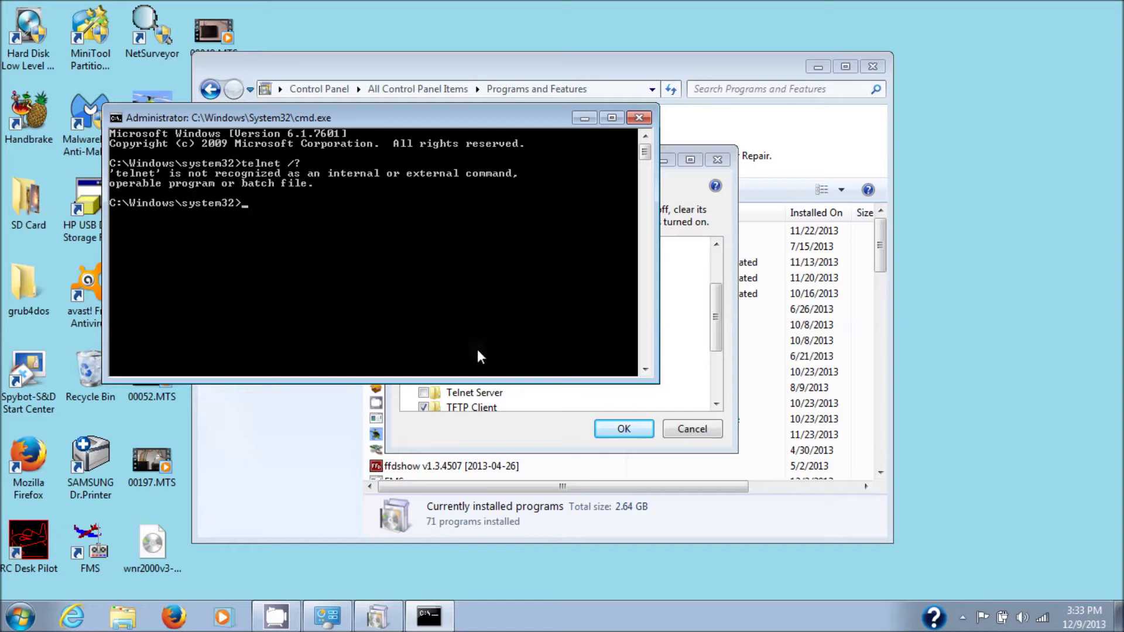
click(560, 442)
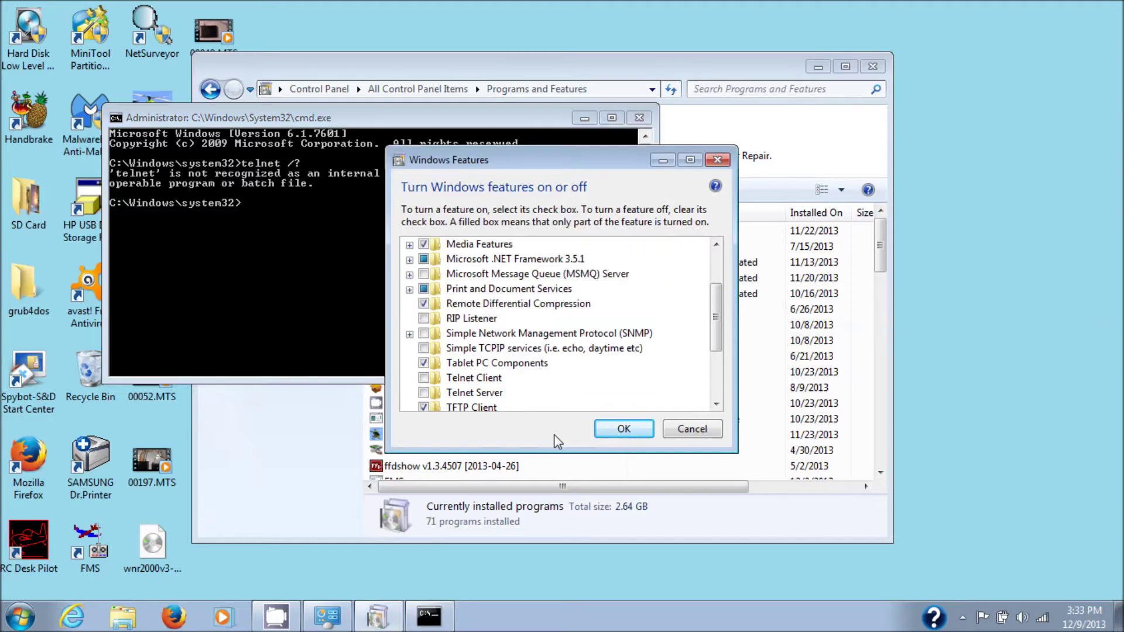
Tick Telnet Client, apply with OK, and close the Programs and Features window.
click(425, 379)
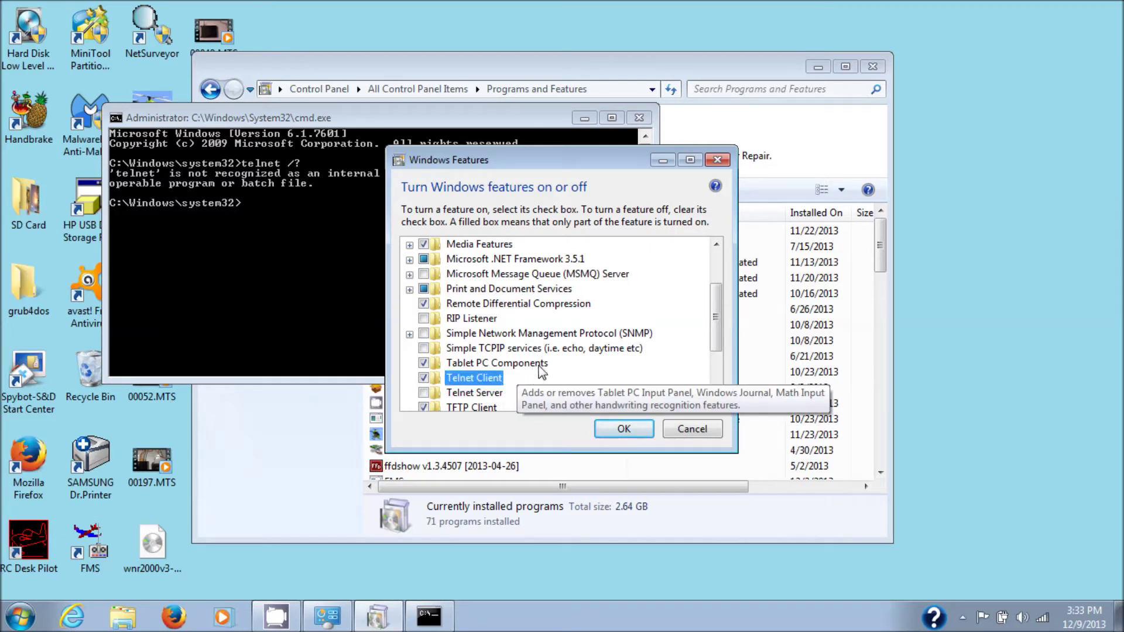
click(630, 434)
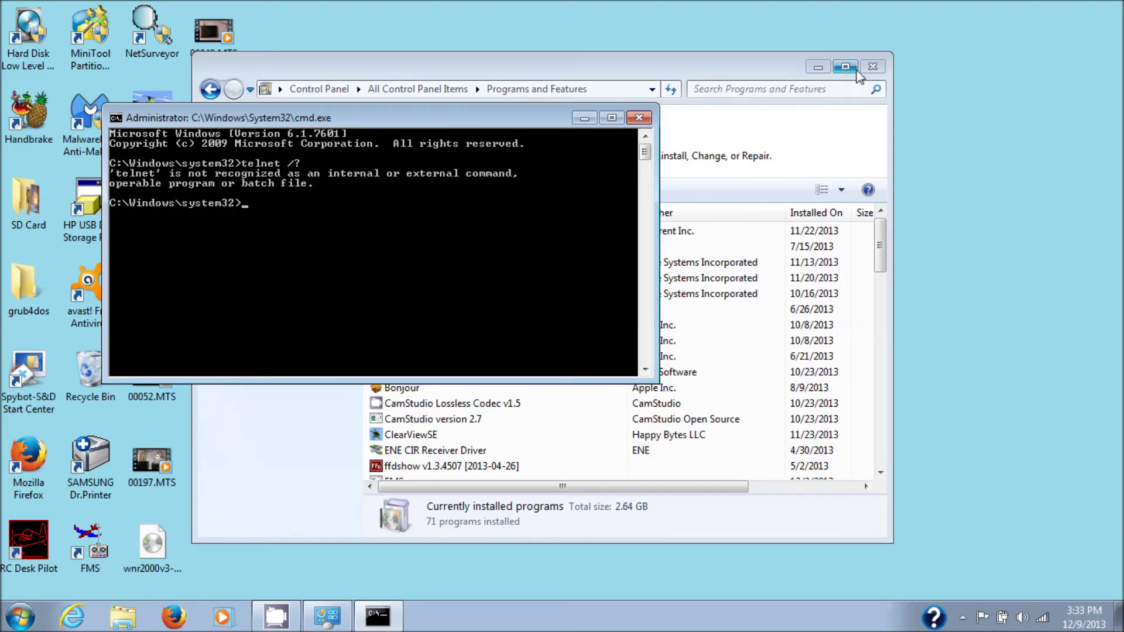
click(872, 68)
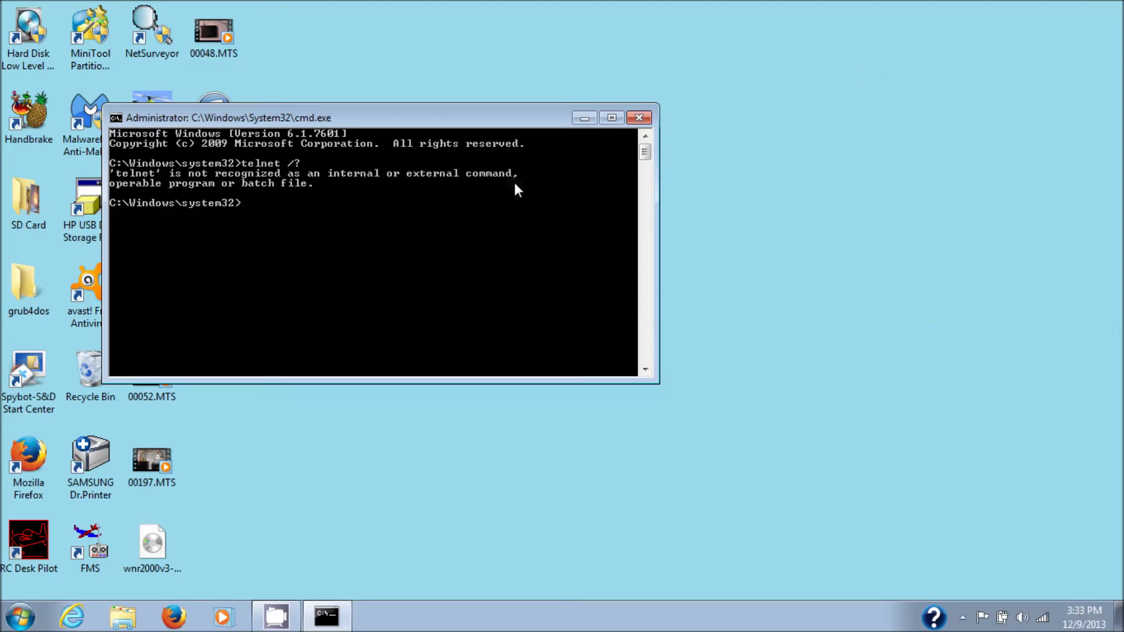
Rerun 'telnet /?' to confirm its help, then connect with 'telnet 192.168.3.1'.
key(Up)
key(Return)
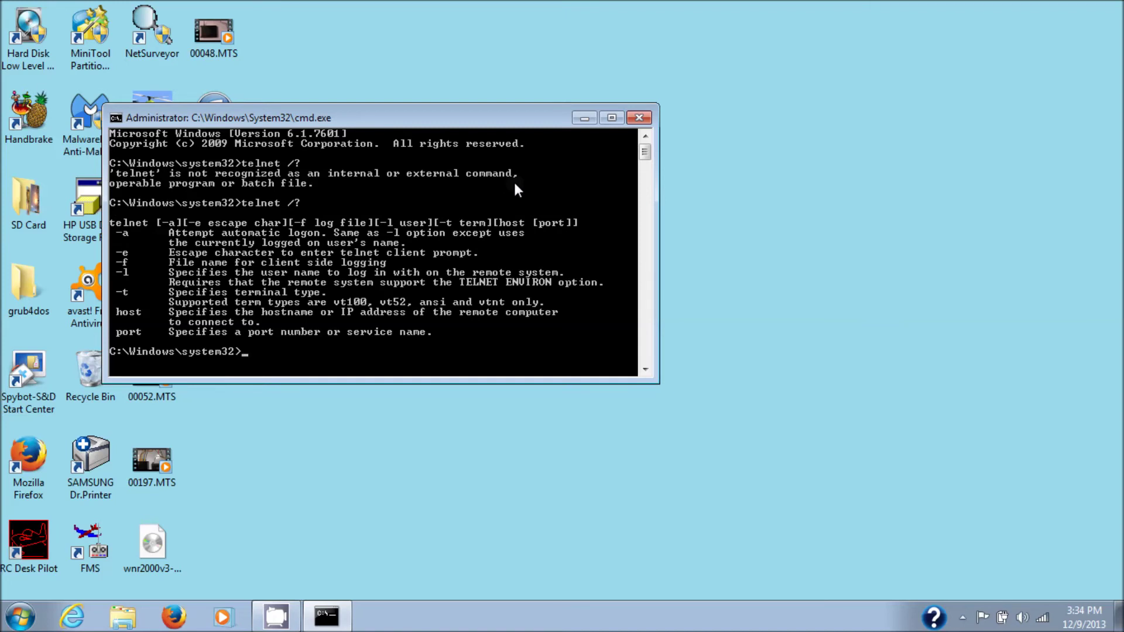
text(telnet 192.168.3.1)
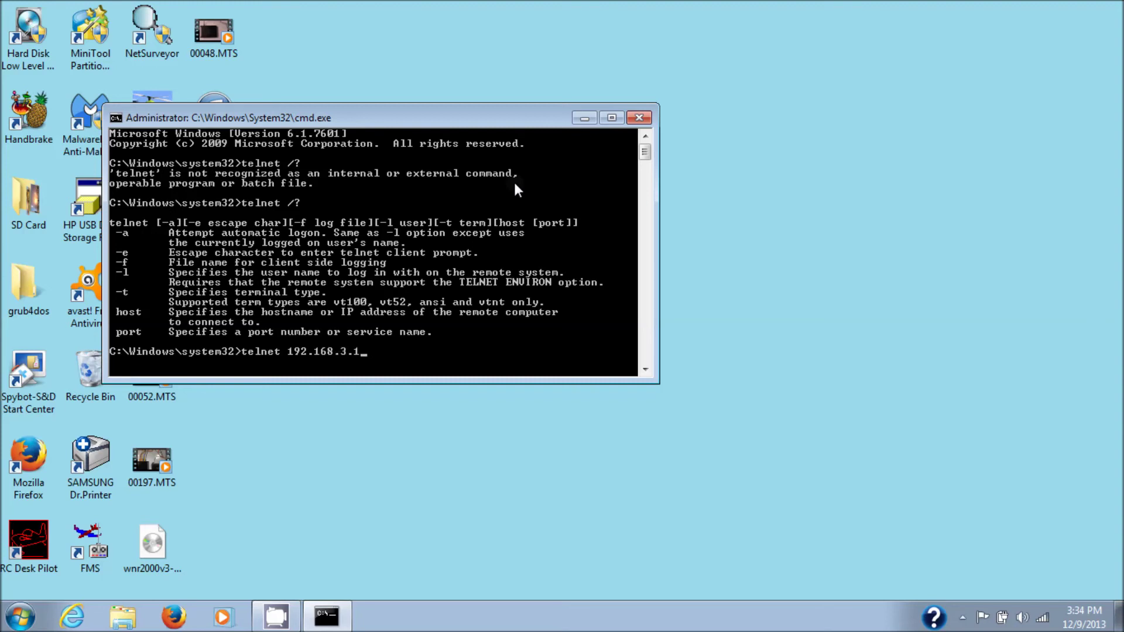
key(Return)
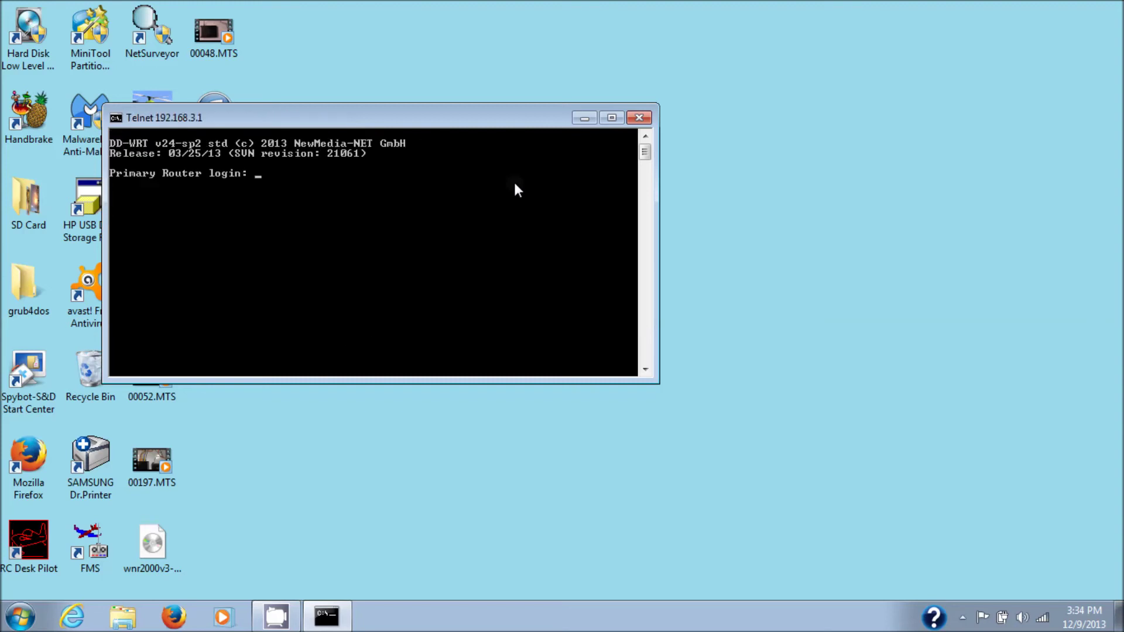
Log in as root, then try 'l', '?' and 'help' to list BusyBox built-ins.
text(root)
key(Return)
key(Return)
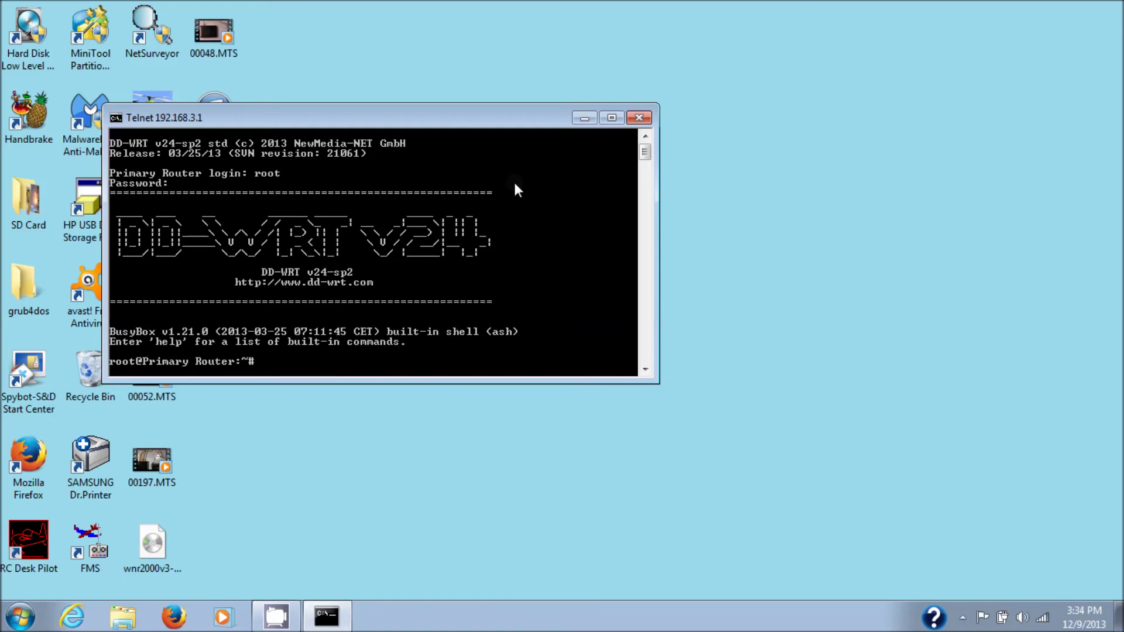
text(l)
key(Return)
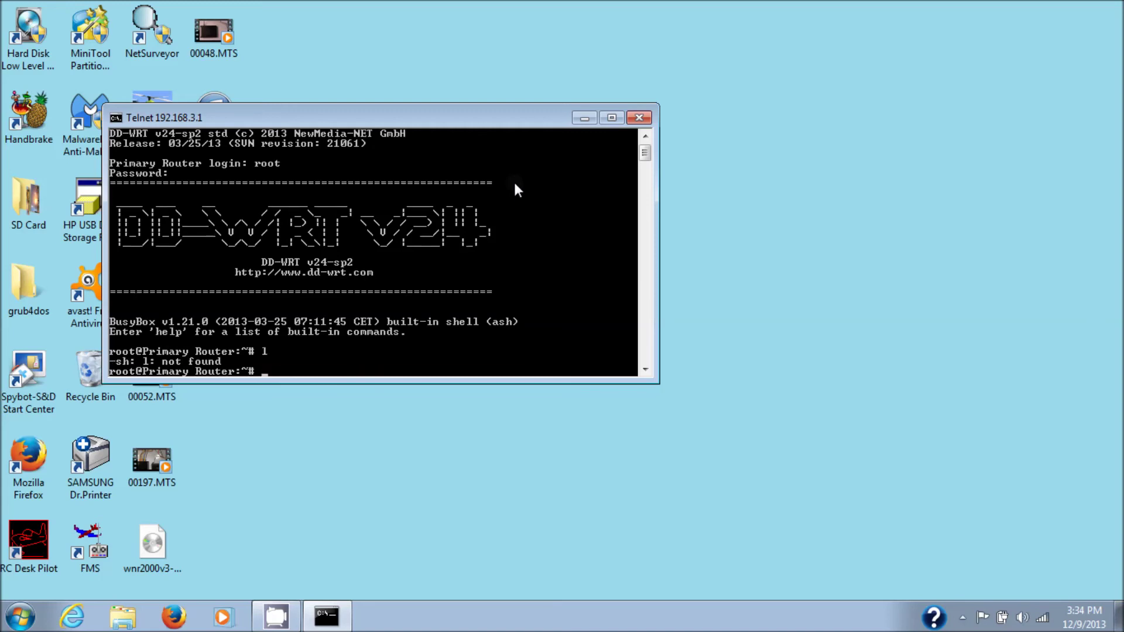
text(?)
key(Return)
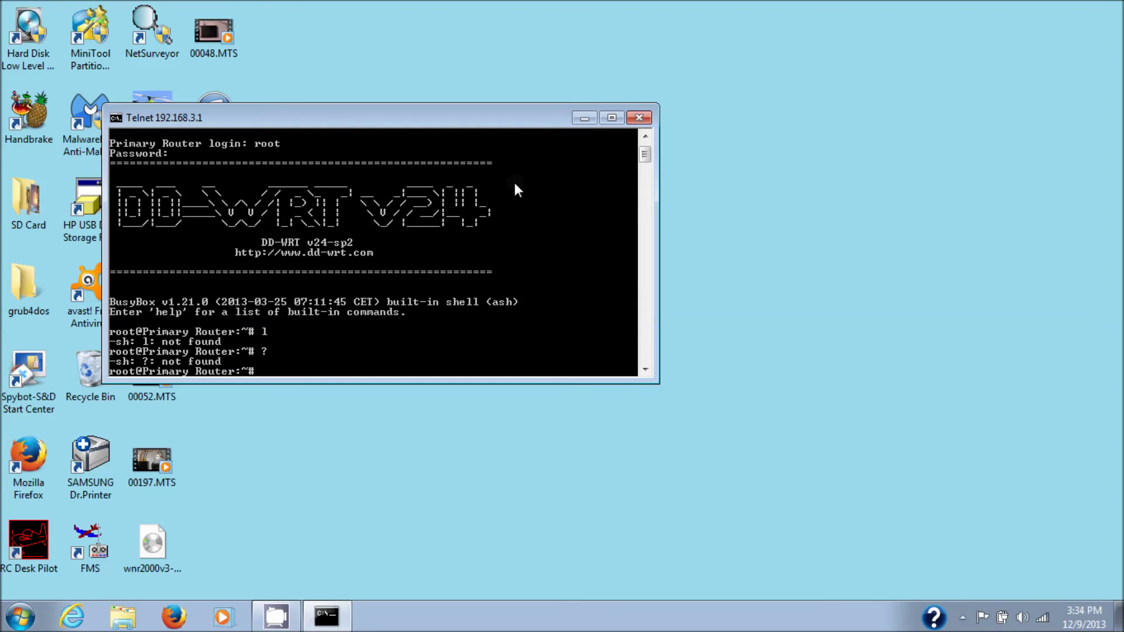
text(help)
key(Return)
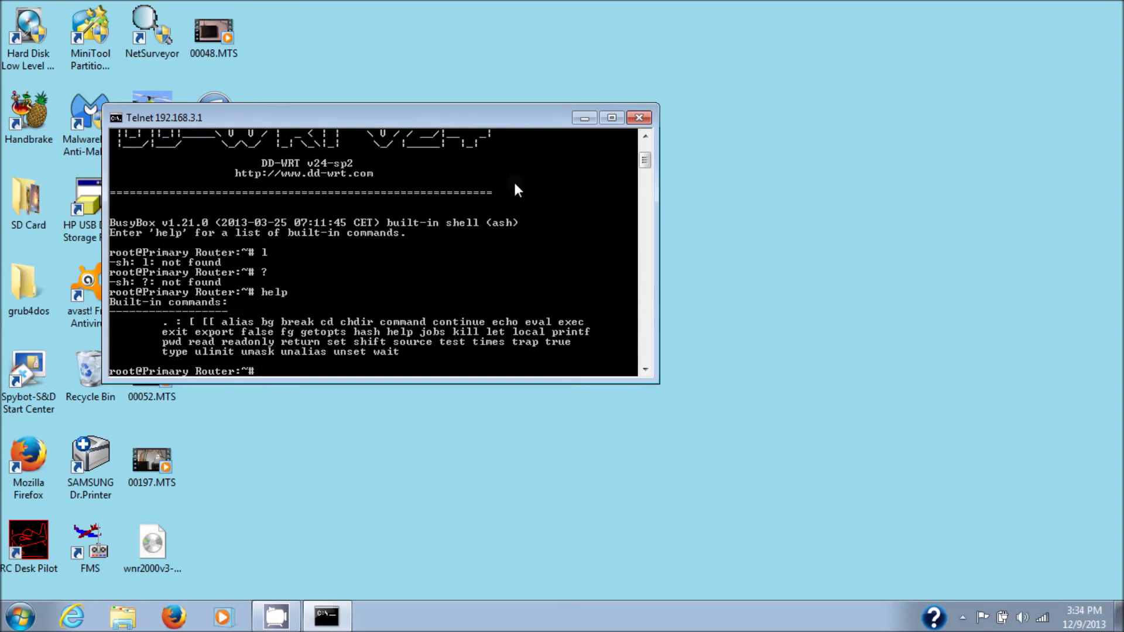